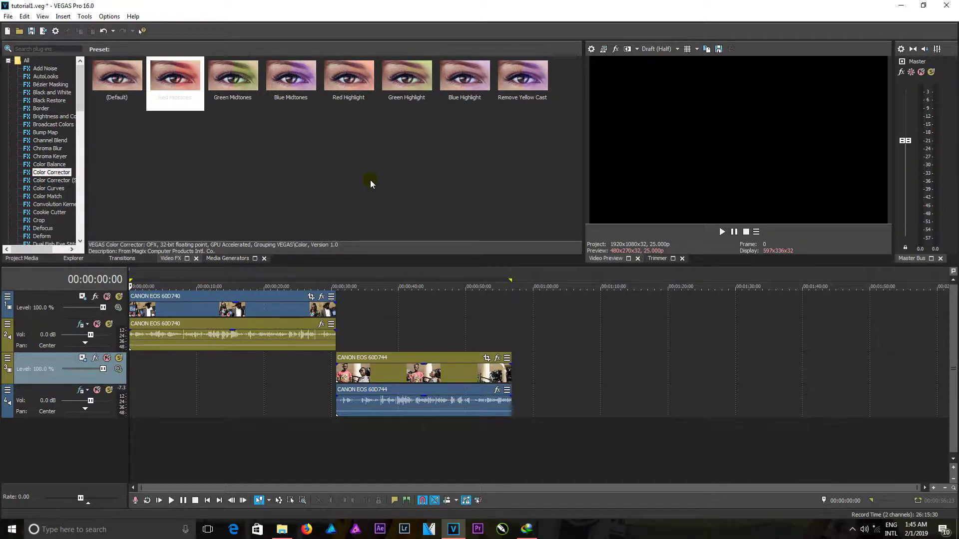
Step: Select the second 60D744 event on track 3 to preview its frame at 00:00:41:11
{"action": "left_click", "coordinate": [410, 376]}
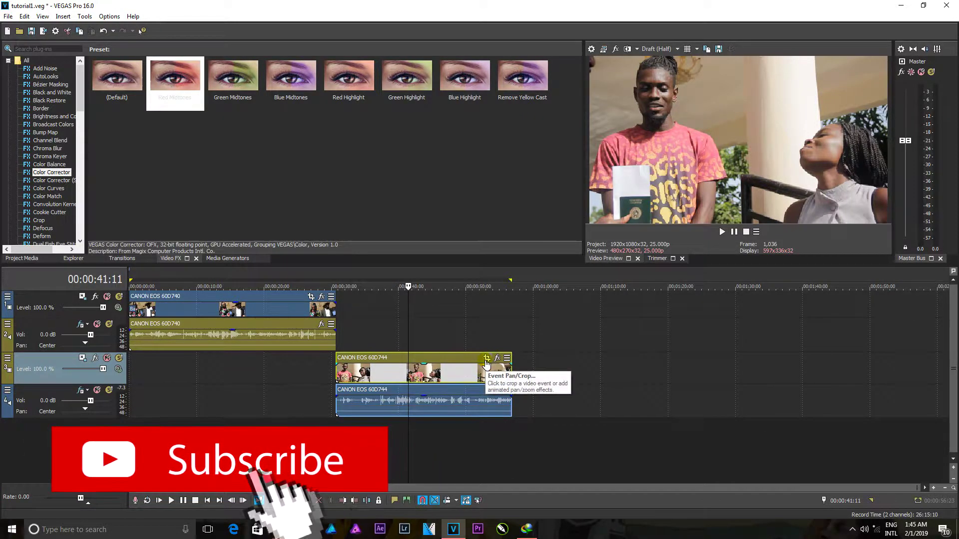
Step: Enlarge the 60D744 clip's Pan/Crop frame to 4,134.9 × 2,325.9 to shrink it in preview
{"action": "left_click", "coordinate": [486, 360]}
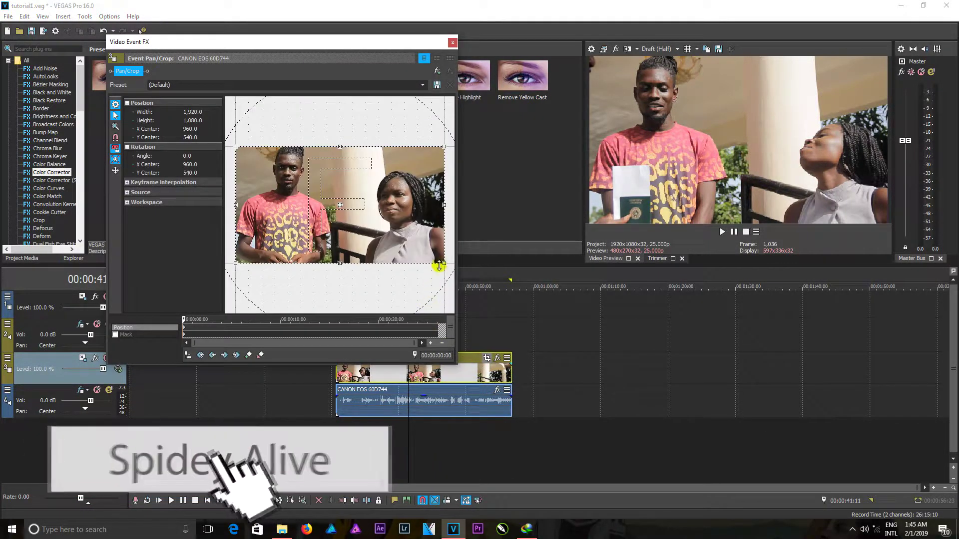
{"action": "scroll", "coordinate": [422, 292], "scroll_direction": "down", "scroll_amount": 1}
{"action": "scroll", "coordinate": [422, 291], "scroll_direction": "down", "scroll_amount": 2}
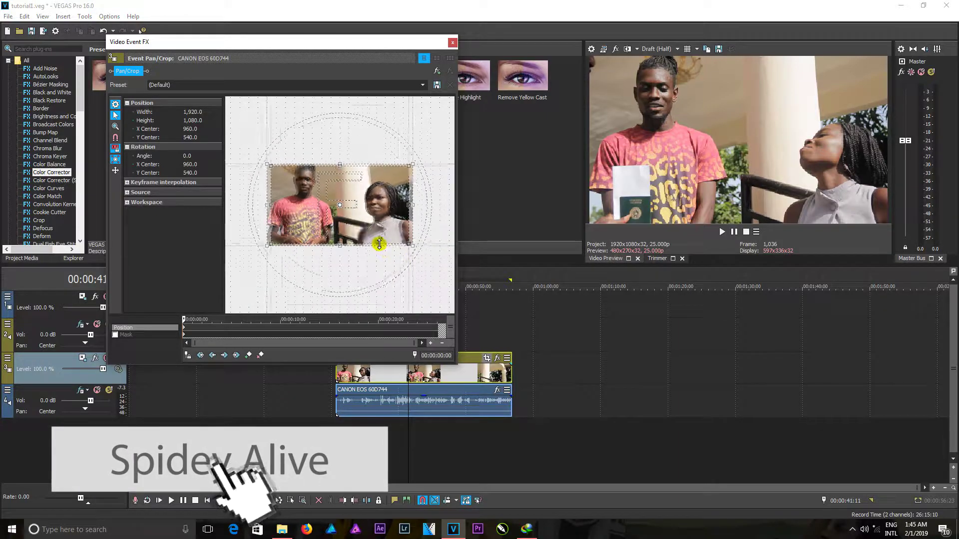
{"action": "scroll", "coordinate": [350, 215], "scroll_direction": "down", "scroll_amount": 3}
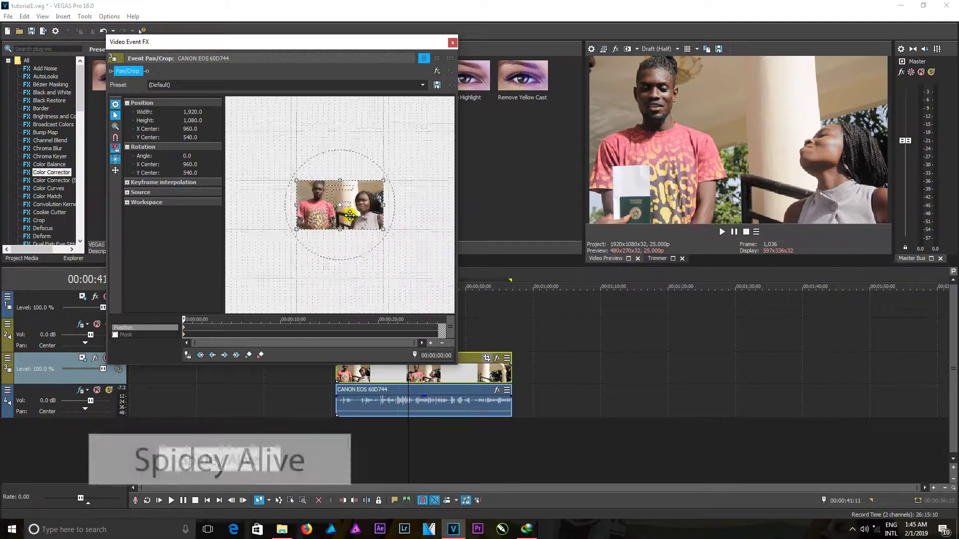
{"action": "scroll", "coordinate": [349, 211], "scroll_direction": "up", "scroll_amount": 2}
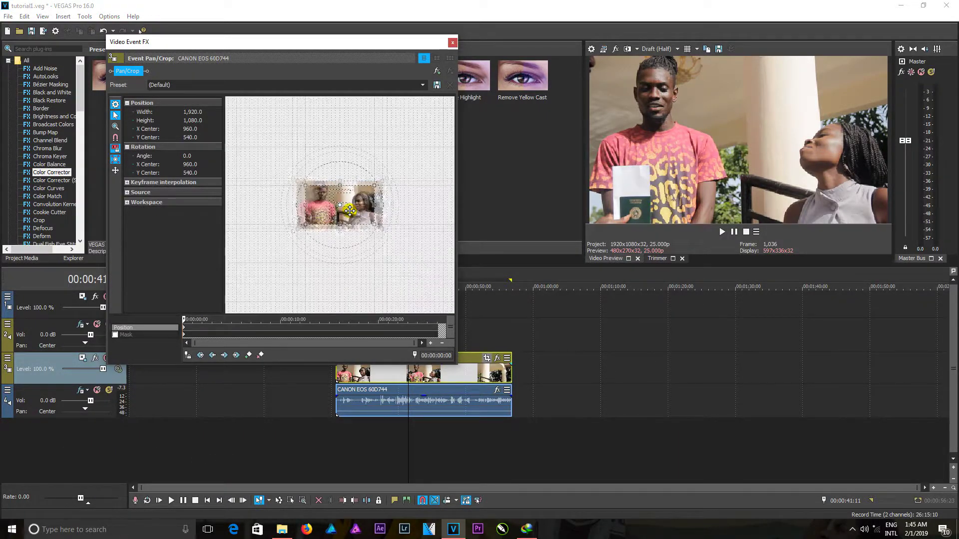
{"action": "scroll", "coordinate": [348, 212], "scroll_direction": "down", "scroll_amount": 3}
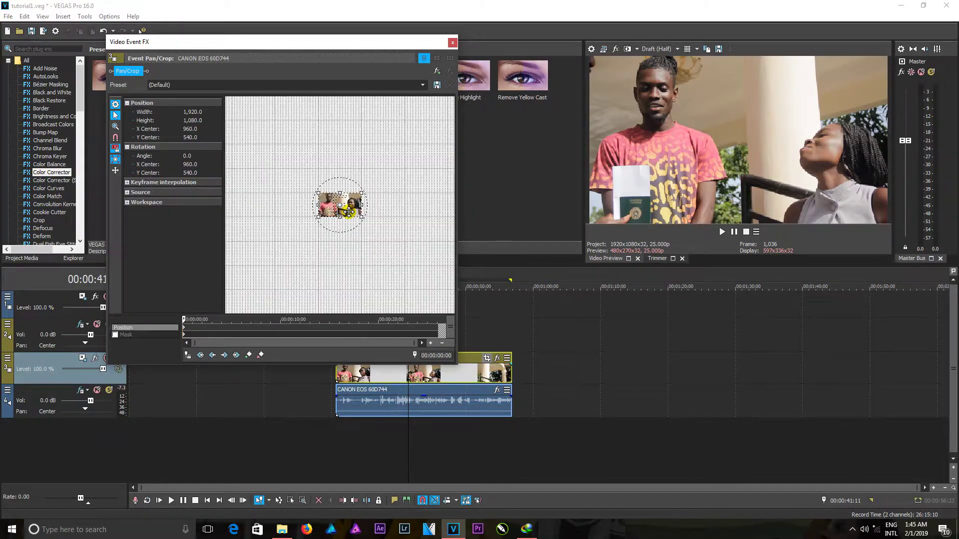
{"action": "scroll", "coordinate": [347, 204], "scroll_direction": "up", "scroll_amount": 4}
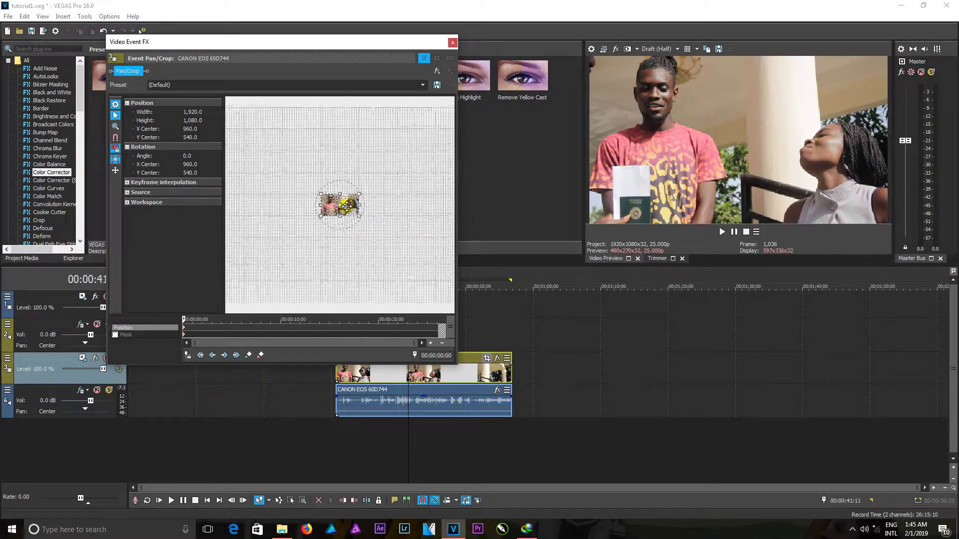
{"action": "scroll", "coordinate": [343, 203], "scroll_direction": "up", "scroll_amount": 3}
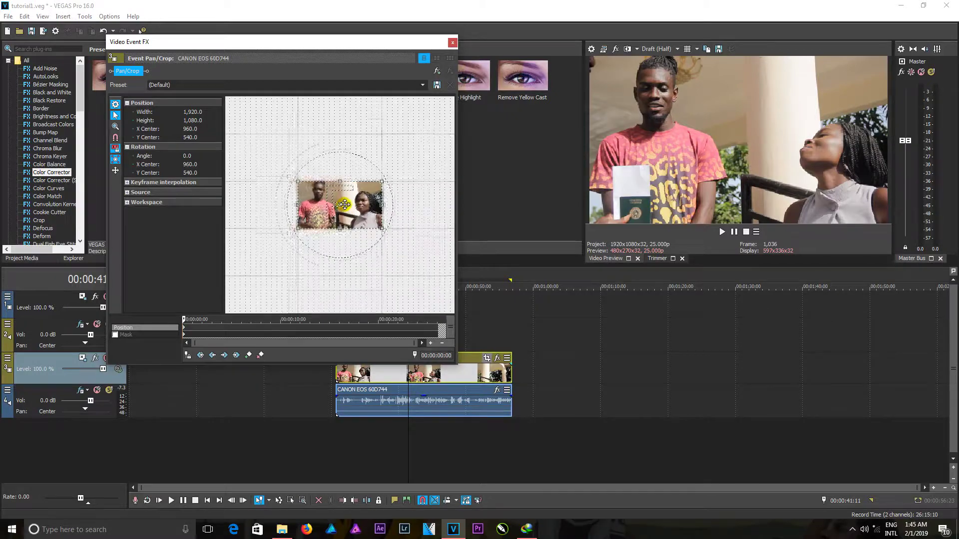
{"action": "scroll", "coordinate": [343, 202], "scroll_direction": "up", "scroll_amount": 1}
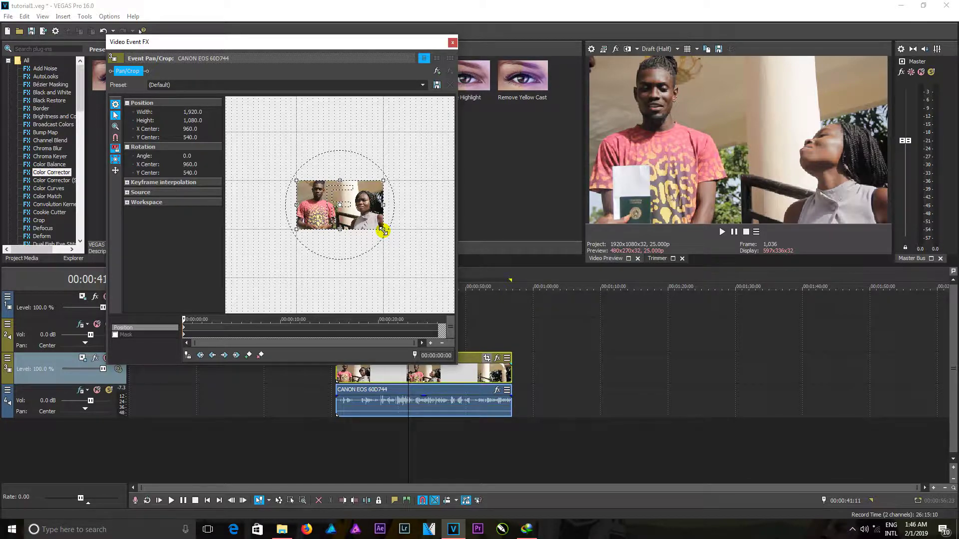
{"action": "left_click_drag", "start_coordinate": [383, 231], "coordinate": [432, 293]}
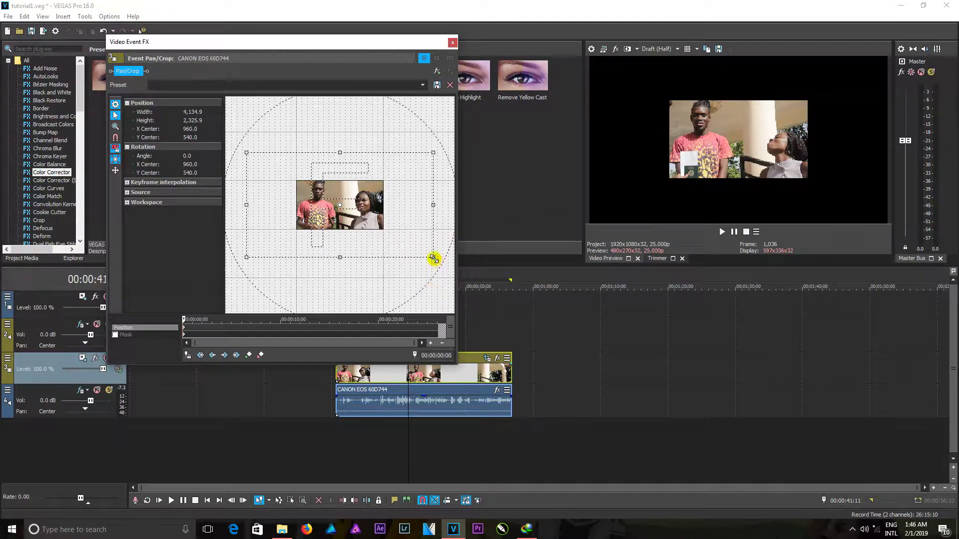
Step: Crop tightly on the man: frame 1,142.3 × 642.6 centred at 627.8, 340.7
{"action": "left_click_drag", "start_coordinate": [433, 258], "coordinate": [344, 199]}
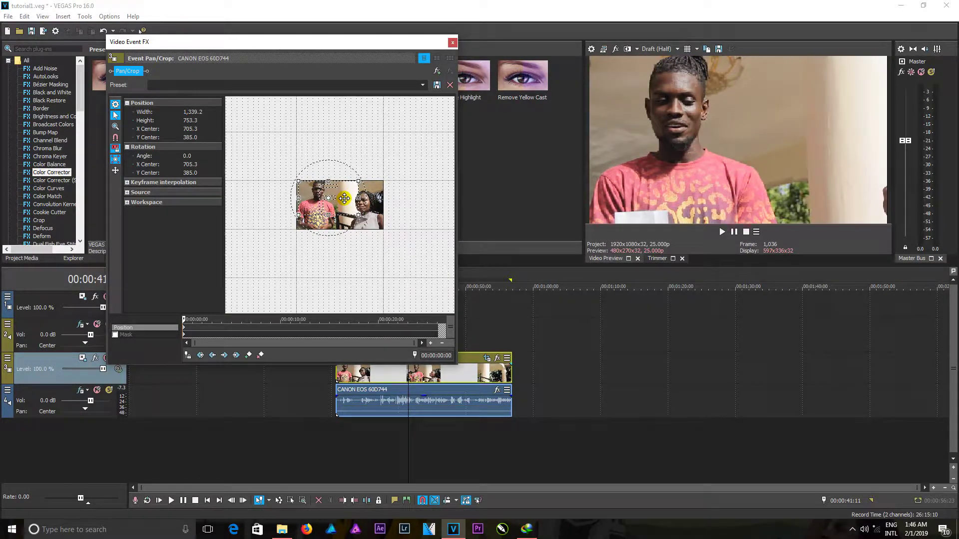
{"action": "left_click_drag", "start_coordinate": [360, 214], "coordinate": [351, 210]}
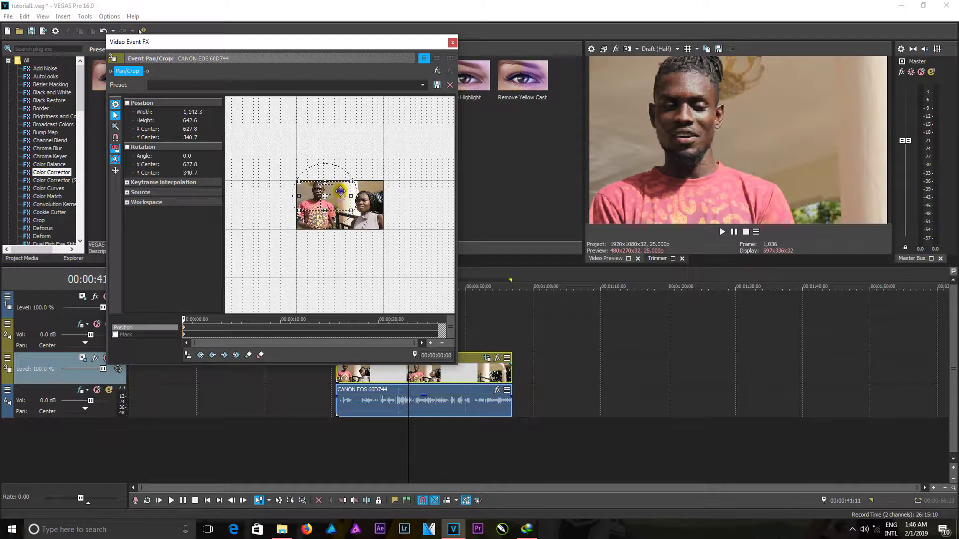
{"action": "right_click", "coordinate": [342, 195]}
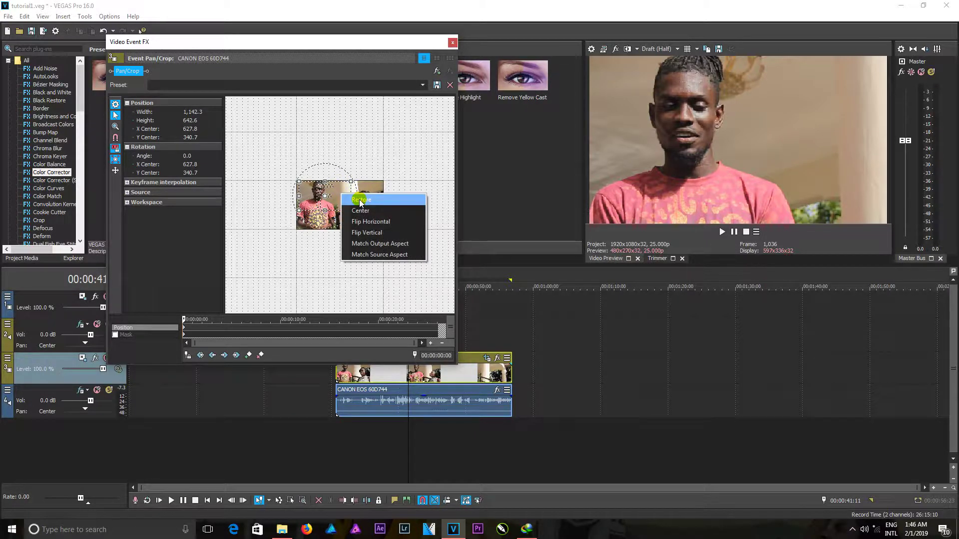
Step: Restore the crop to the full 1,920 × 1,080 frame, mirroring horizontally then flipping back
{"action": "left_click", "coordinate": [361, 200]}
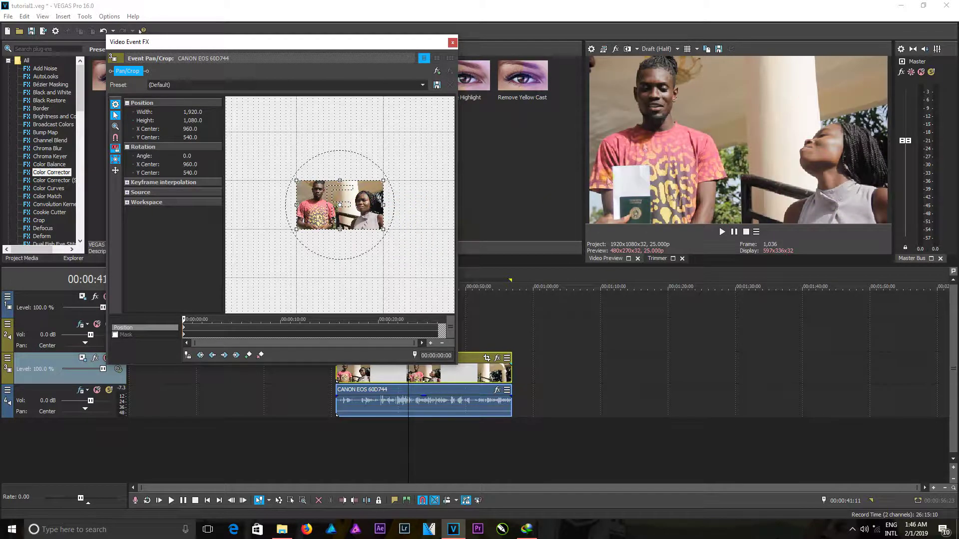
{"action": "right_click", "coordinate": [355, 205]}
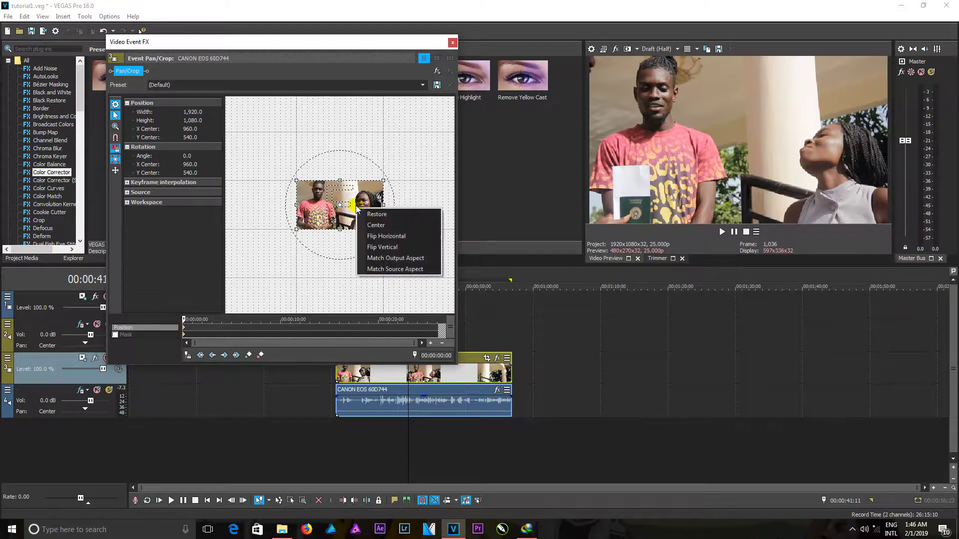
{"action": "left_click", "coordinate": [393, 238]}
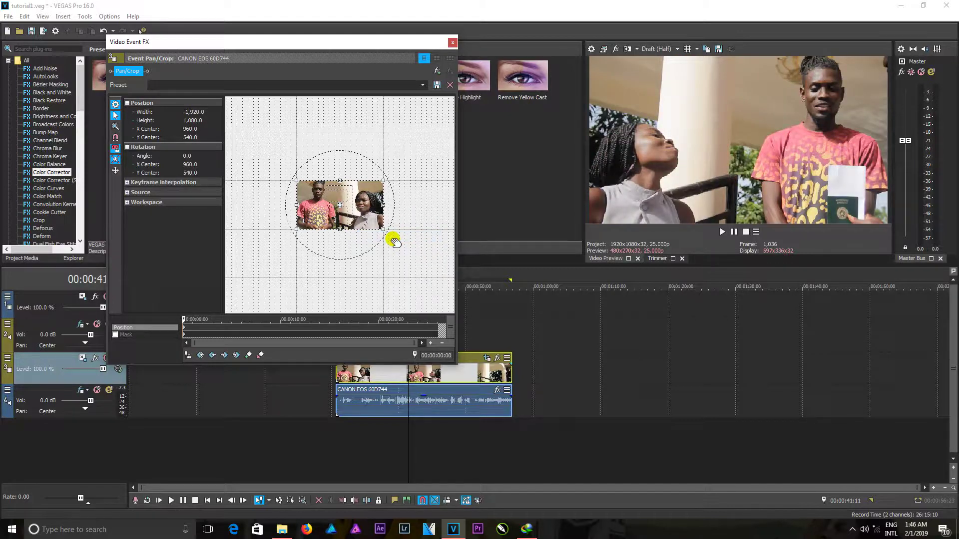
{"action": "right_click", "coordinate": [361, 201]}
{"action": "left_click", "coordinate": [384, 227]}
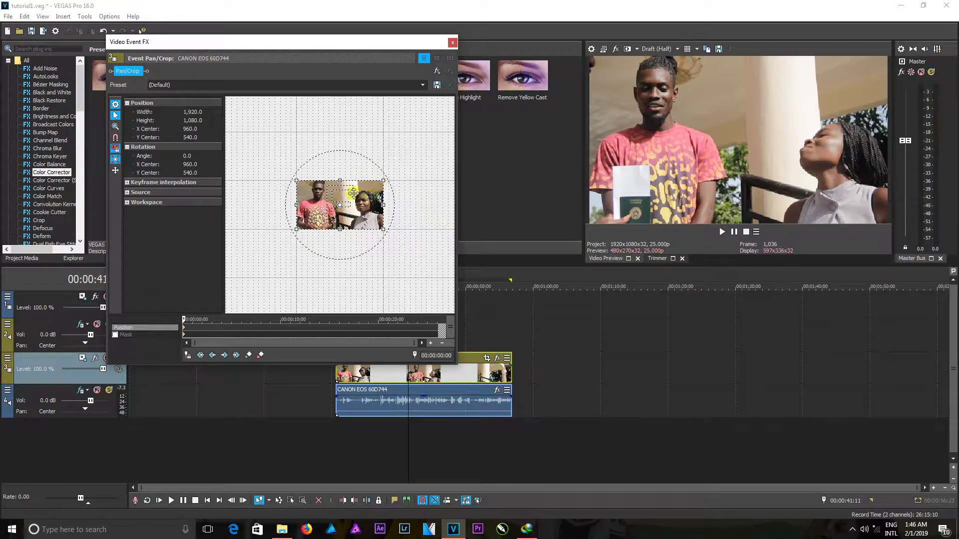
{"action": "scroll", "coordinate": [296, 254], "scroll_direction": "up", "scroll_amount": 4}
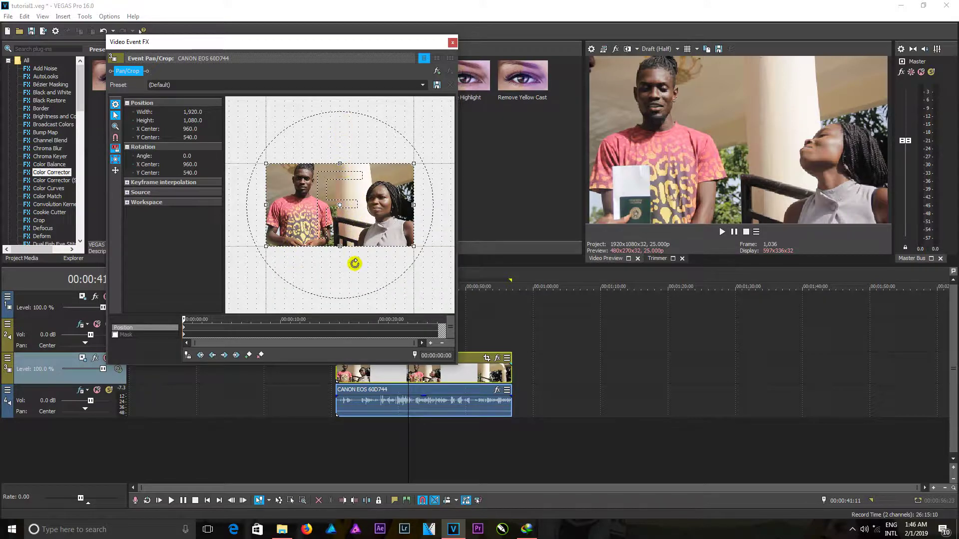
Step: Enable Mask and place four anchor points outlining the woman on the right
{"action": "left_click", "coordinate": [115, 335]}
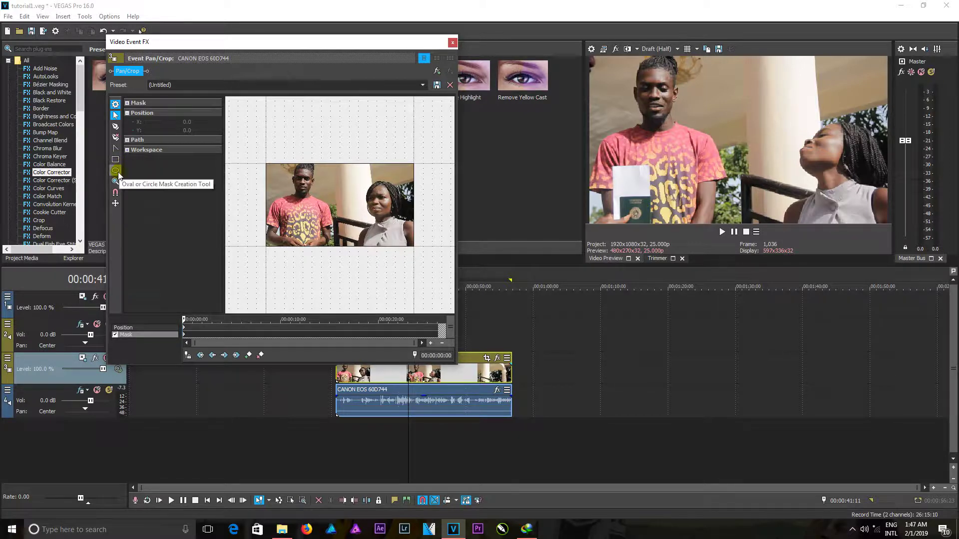
{"action": "left_click", "coordinate": [115, 128]}
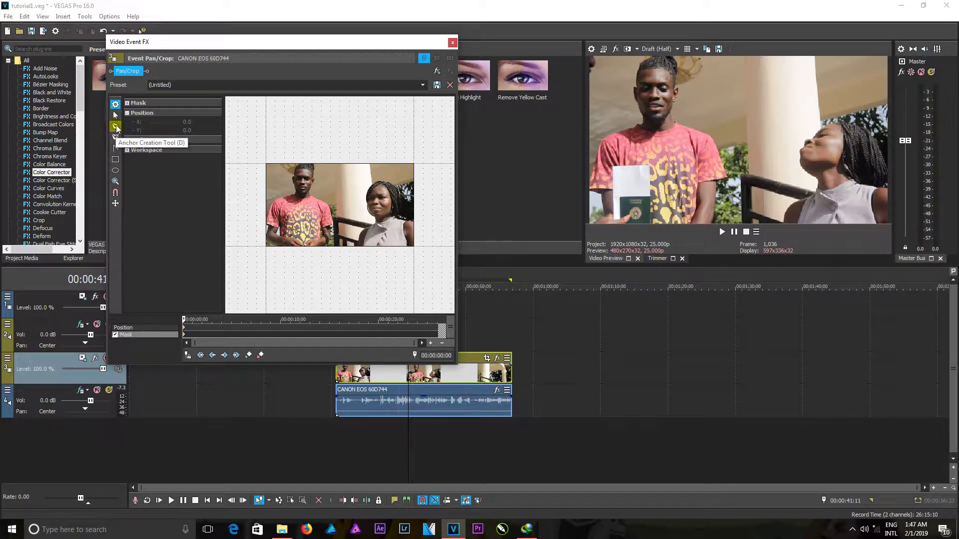
{"action": "left_click", "coordinate": [347, 148]}
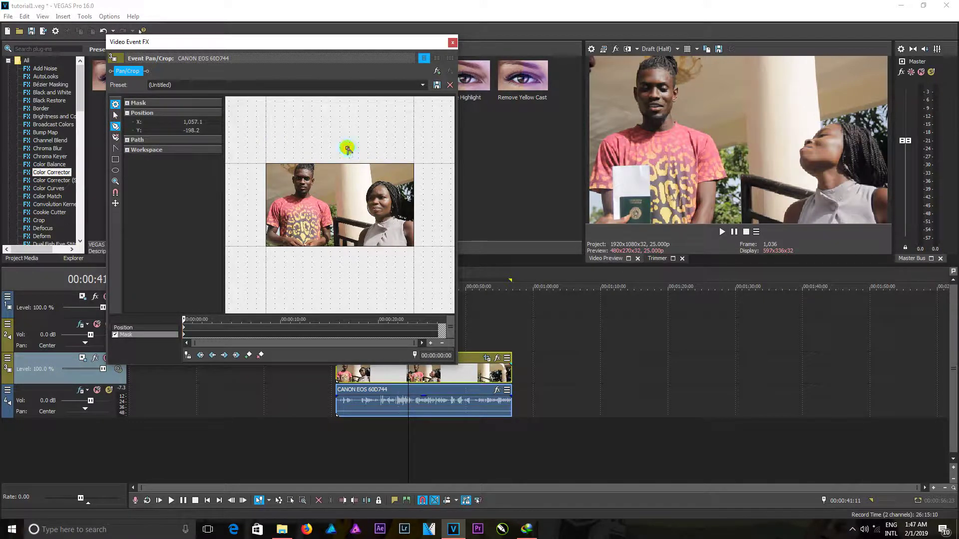
{"action": "left_click", "coordinate": [338, 266]}
{"action": "left_click", "coordinate": [423, 276]}
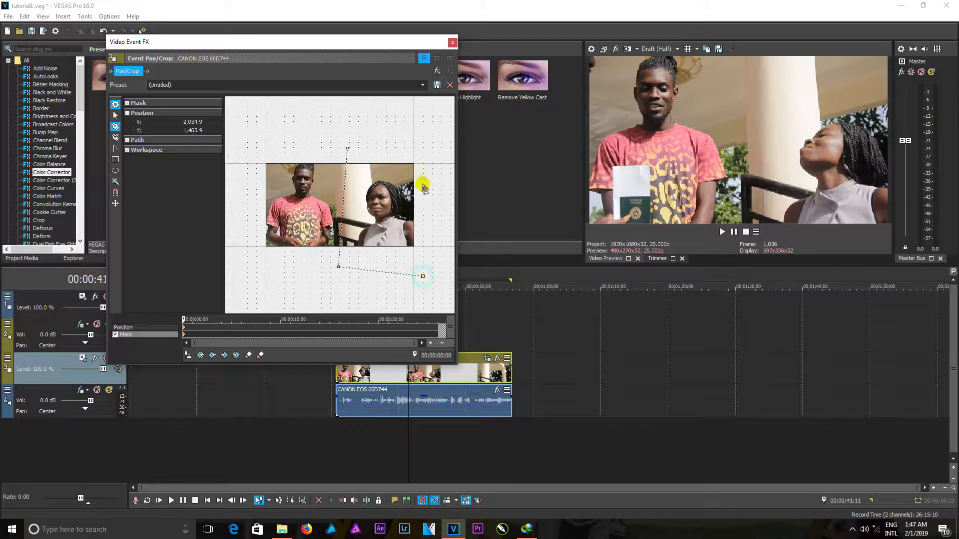
{"action": "left_click", "coordinate": [429, 149]}
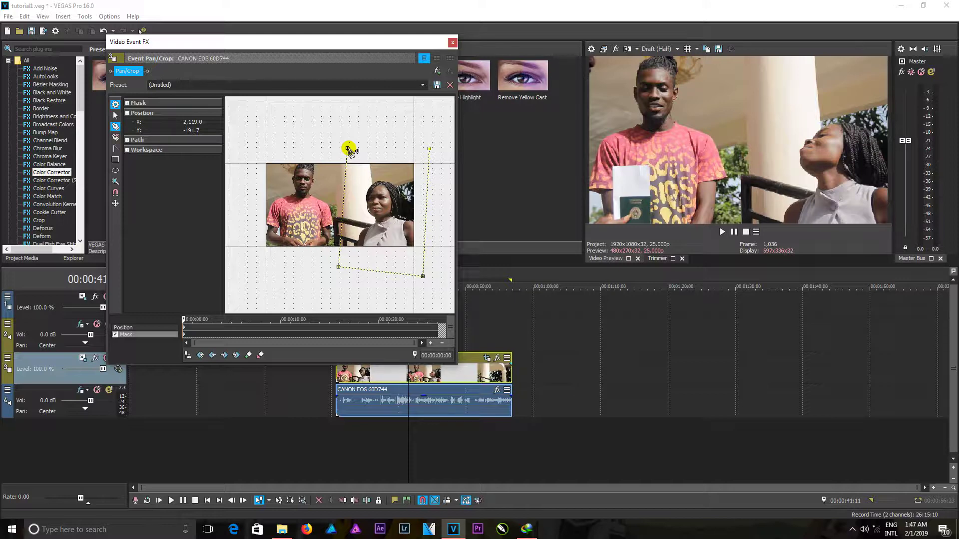
{"action": "left_click", "coordinate": [348, 149]}
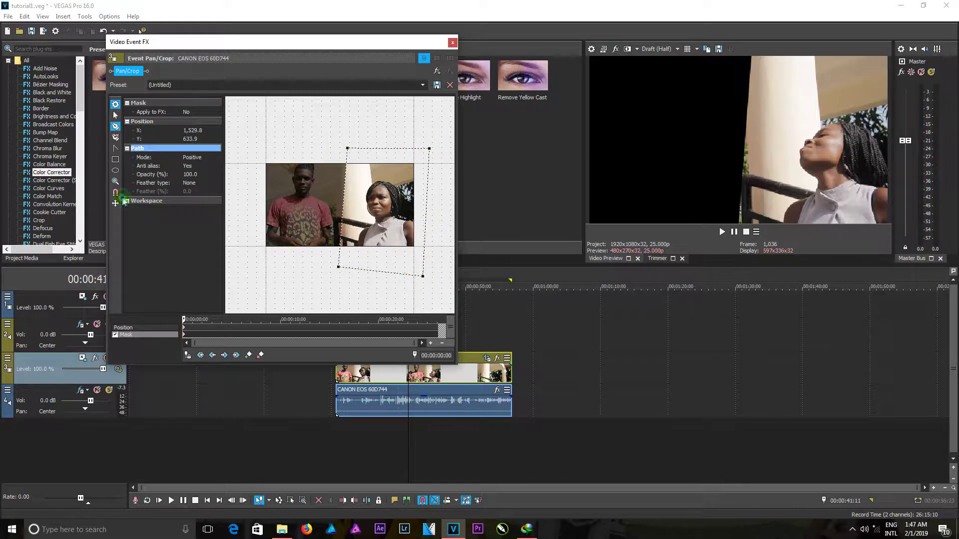
Step: Close the mask path around the woman at its first anchor point
{"action": "left_click", "coordinate": [194, 200]}
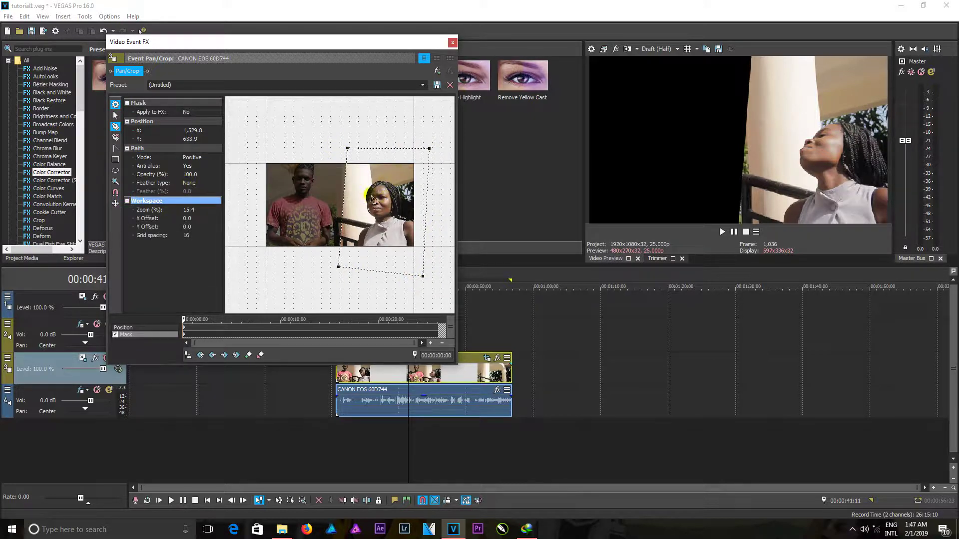
{"action": "left_click", "coordinate": [350, 213]}
{"action": "left_click", "coordinate": [349, 149]}
{"action": "left_click", "coordinate": [347, 197]}
Step: Set the mask Feather type to Both and feather the edge to 33.7%
{"action": "left_click", "coordinate": [194, 184]}
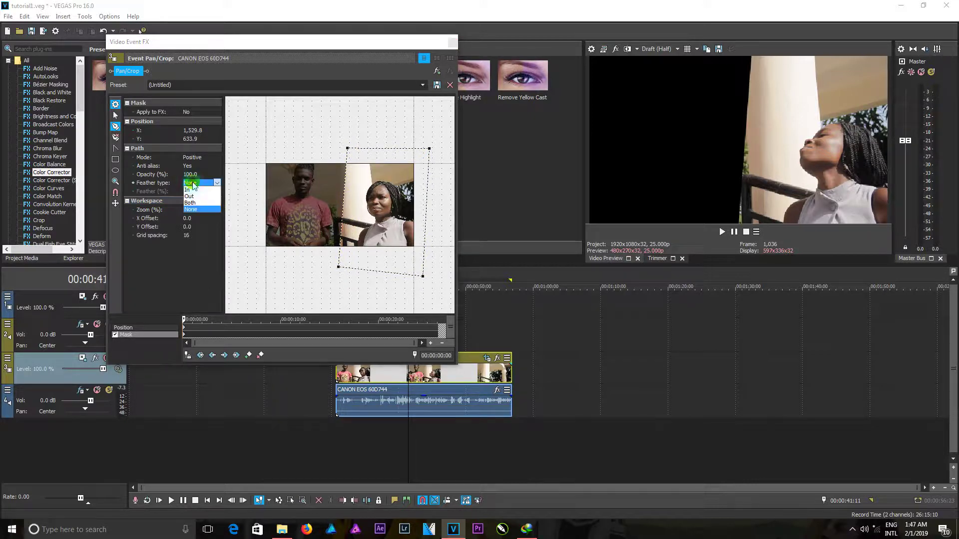
{"action": "left_click", "coordinate": [196, 202]}
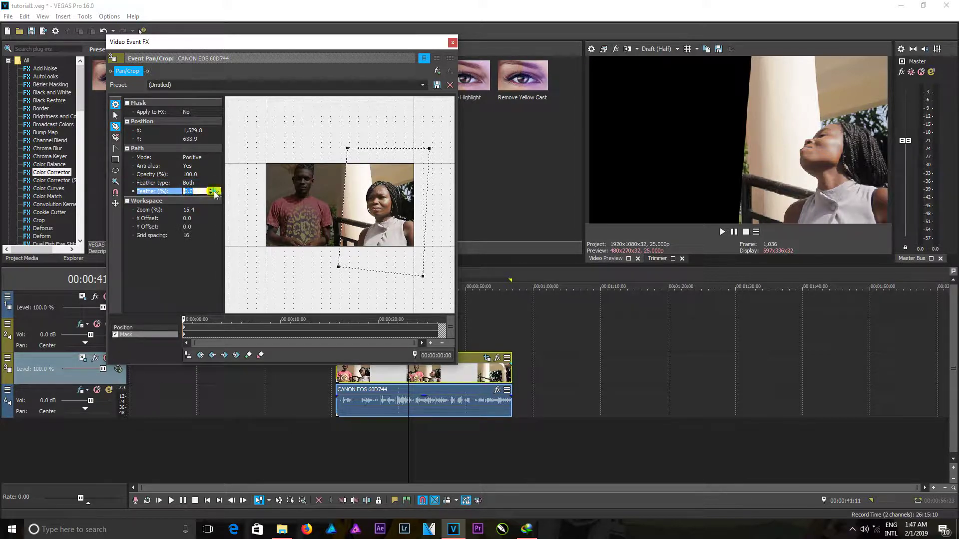
{"action": "left_click", "coordinate": [190, 193]}
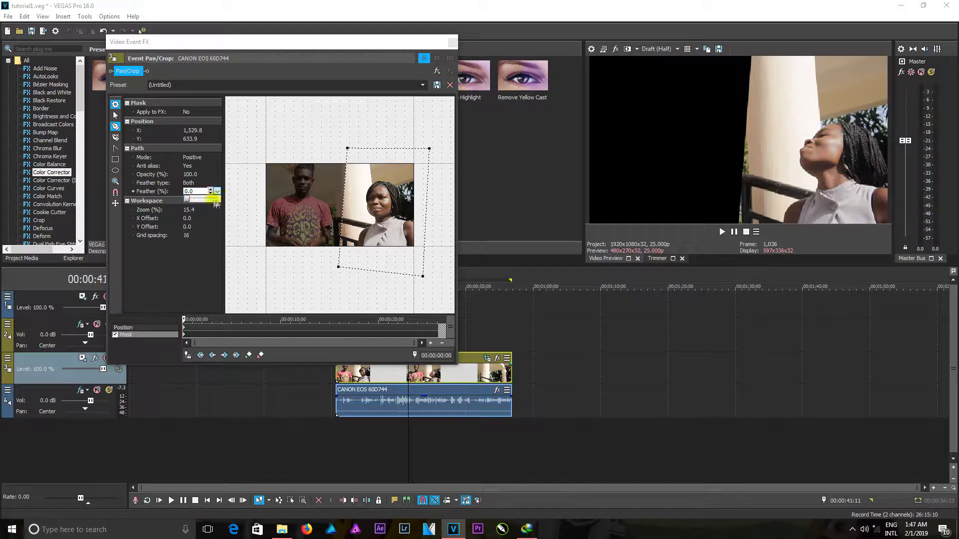
{"action": "left_click_drag", "start_coordinate": [187, 199], "coordinate": [223, 201]}
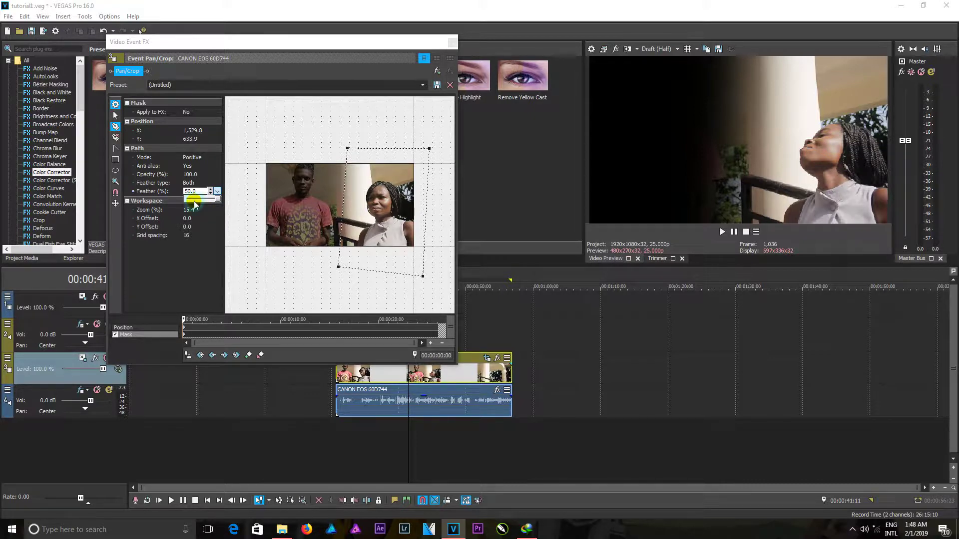
{"action": "left_click_drag", "start_coordinate": [195, 204], "coordinate": [177, 198]}
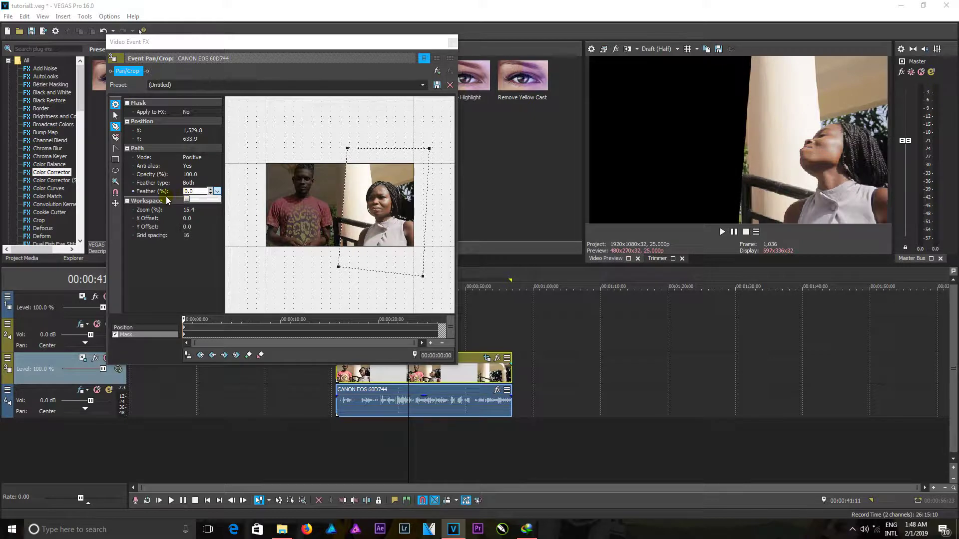
Step: Turn off Mask and delete the mask path so both people show unmasked
{"action": "left_click", "coordinate": [361, 189]}
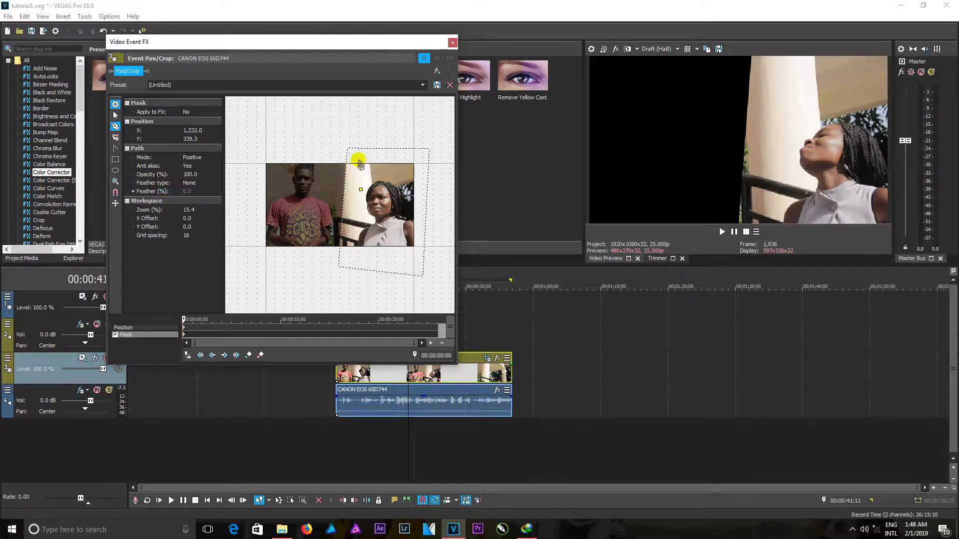
{"action": "left_click", "coordinate": [338, 166]}
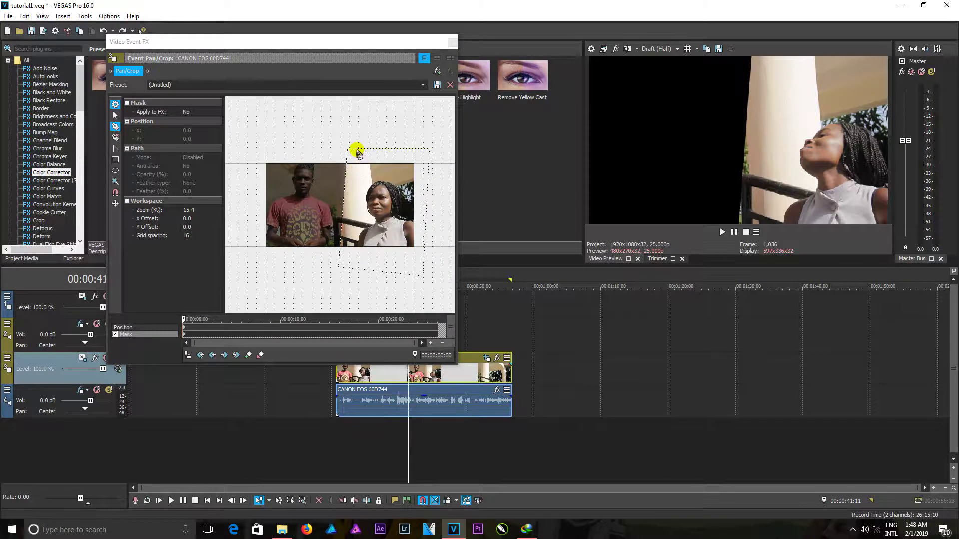
{"action": "left_click", "coordinate": [115, 335]}
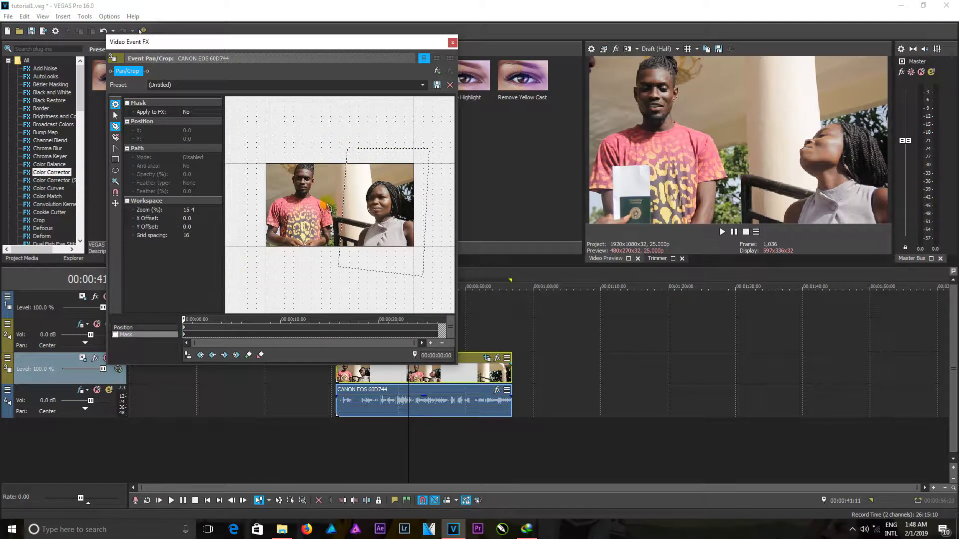
{"action": "left_click", "coordinate": [348, 149]}
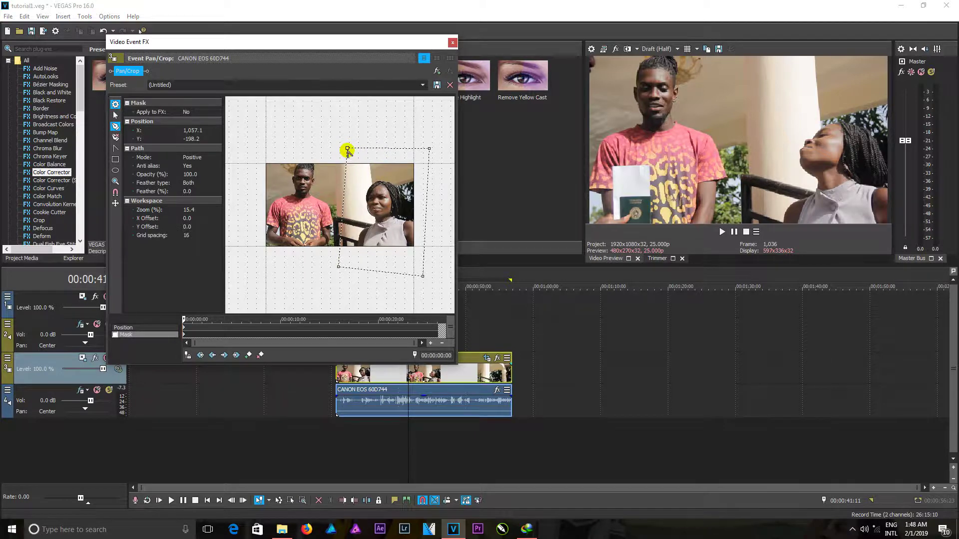
{"action": "left_click_drag", "start_coordinate": [347, 150], "coordinate": [398, 181]}
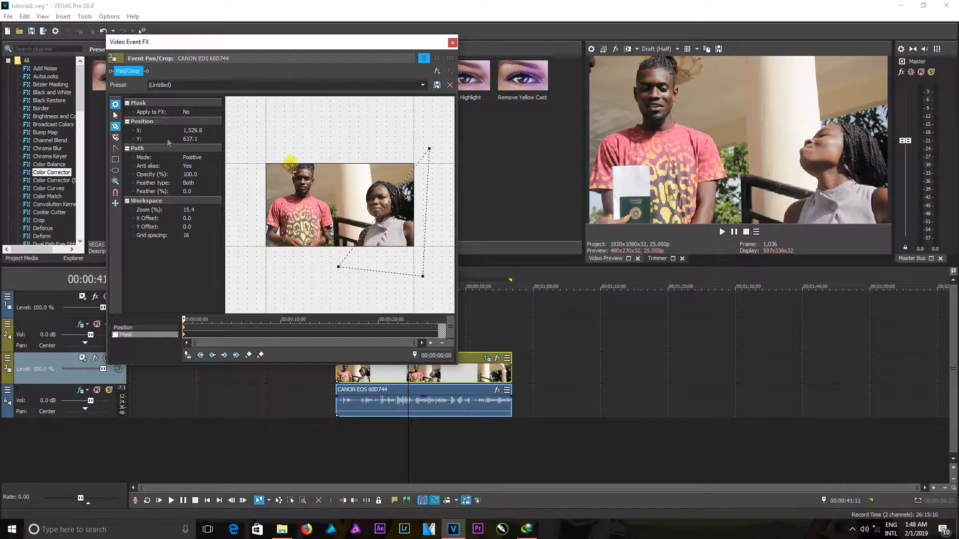
{"action": "left_click", "coordinate": [116, 115]}
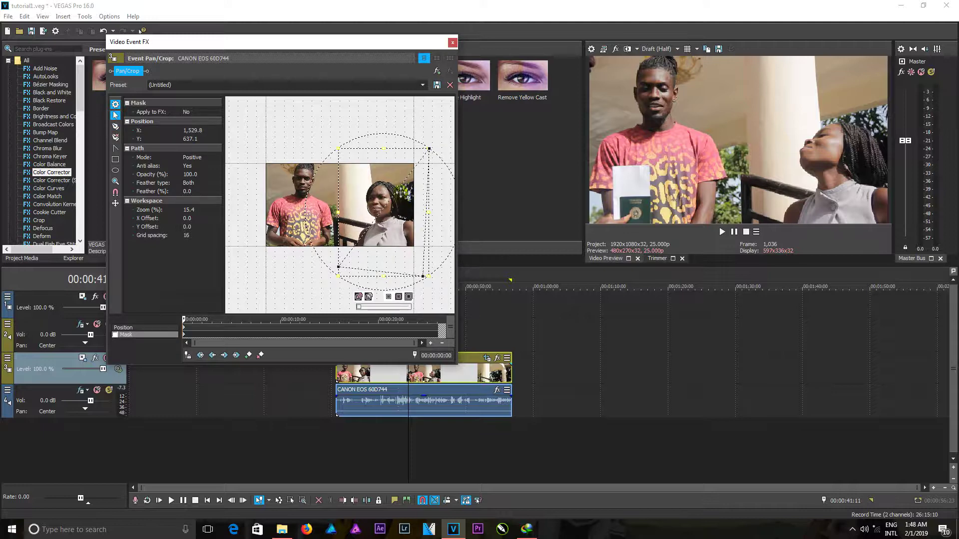
{"action": "key", "text": "Delete"}
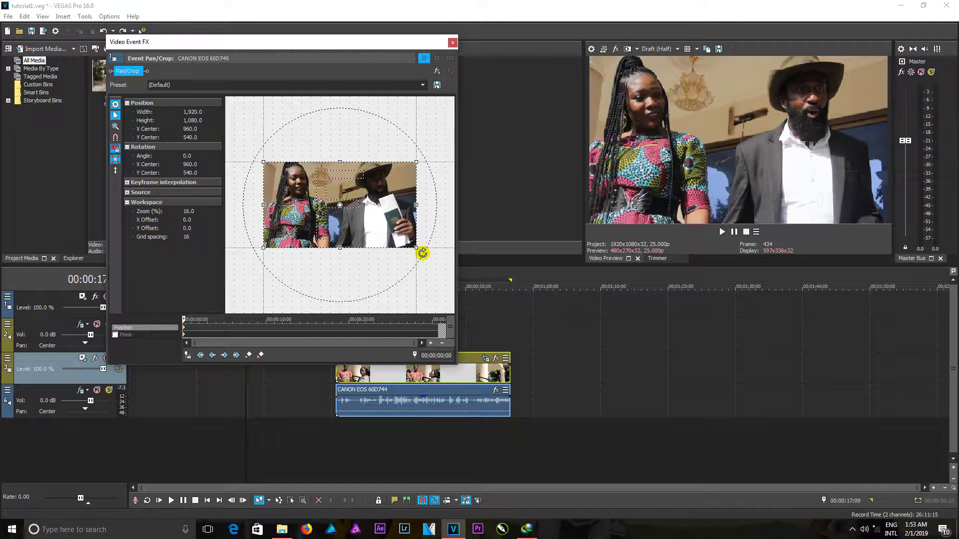
Step: Rotate the 60D740 picture to about -6.9° and close Pan/Crop
{"action": "mouse_move", "coordinate": [422, 253]}
{"action": "left_mouse_down"}
{"action": "mouse_move", "coordinate": [441, 197]}
{"action": "mouse_move", "coordinate": [426, 258]}
{"action": "mouse_move", "coordinate": [391, 285]}
{"action": "mouse_move", "coordinate": [441, 215]}
{"action": "mouse_move", "coordinate": [405, 263]}
{"action": "mouse_move", "coordinate": [428, 215]}
{"action": "mouse_move", "coordinate": [428, 243]}
{"action": "left_mouse_up"}
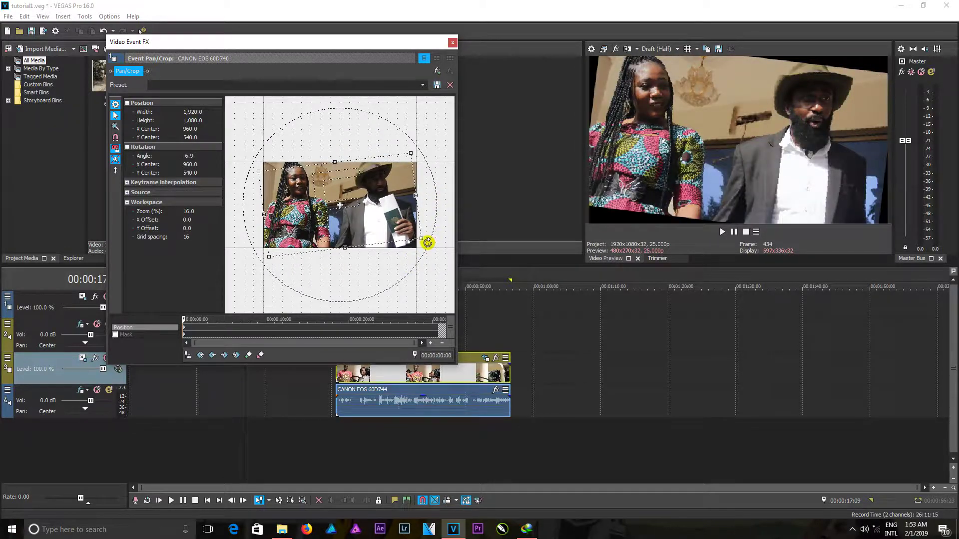
{"action": "left_click", "coordinate": [452, 42]}
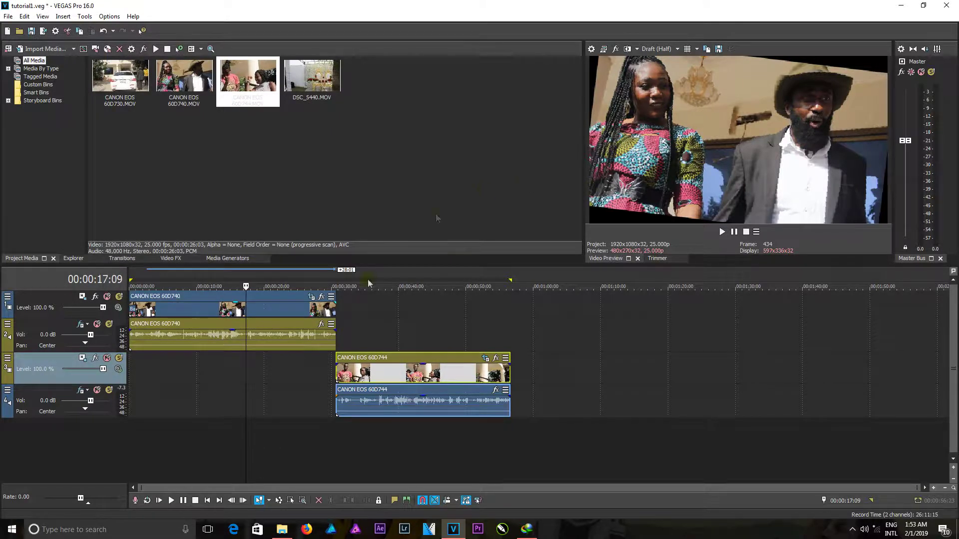
Step: Place 60D744.MOV from Project Media on the lower tracks around 30 s and preview it
{"action": "left_click", "coordinate": [282, 314]}
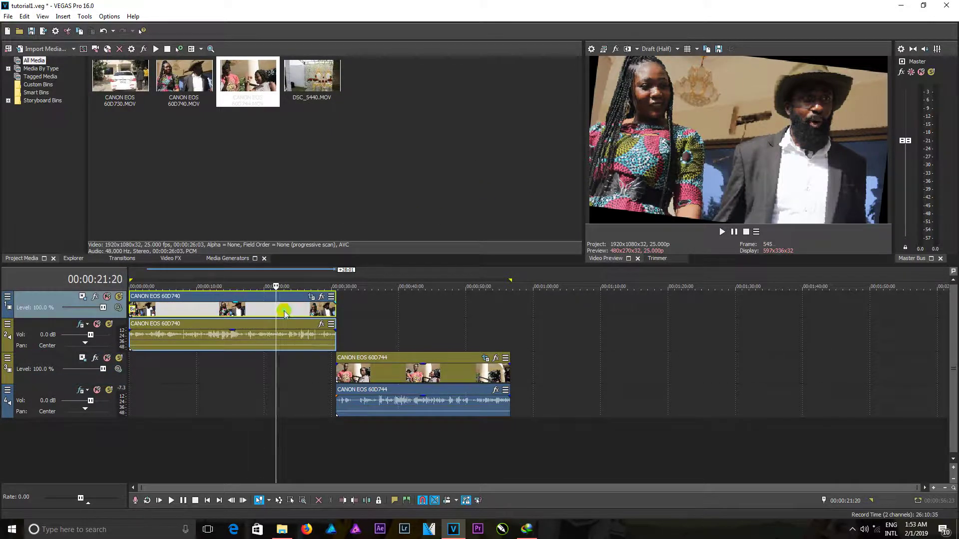
{"action": "left_click", "coordinate": [213, 314]}
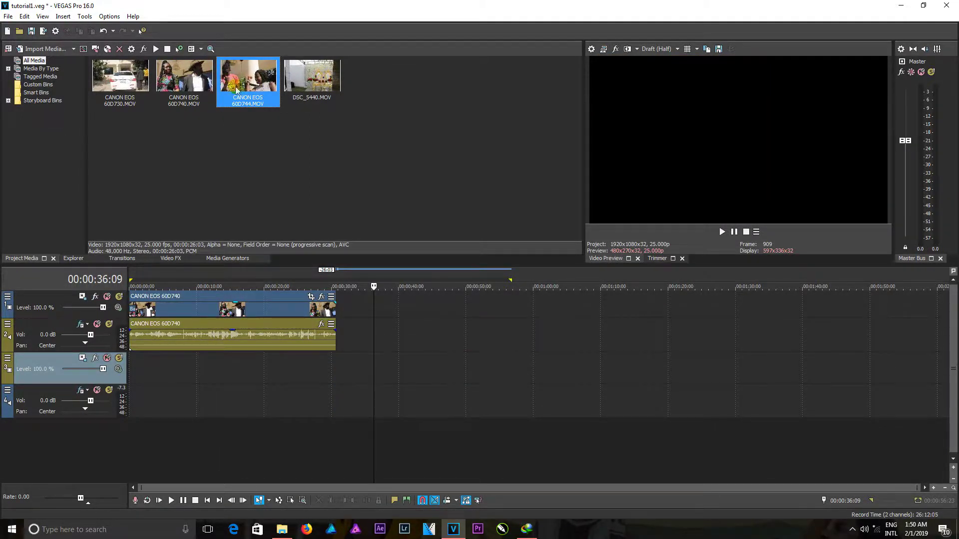
{"action": "left_click_drag", "start_coordinate": [241, 111], "coordinate": [337, 388]}
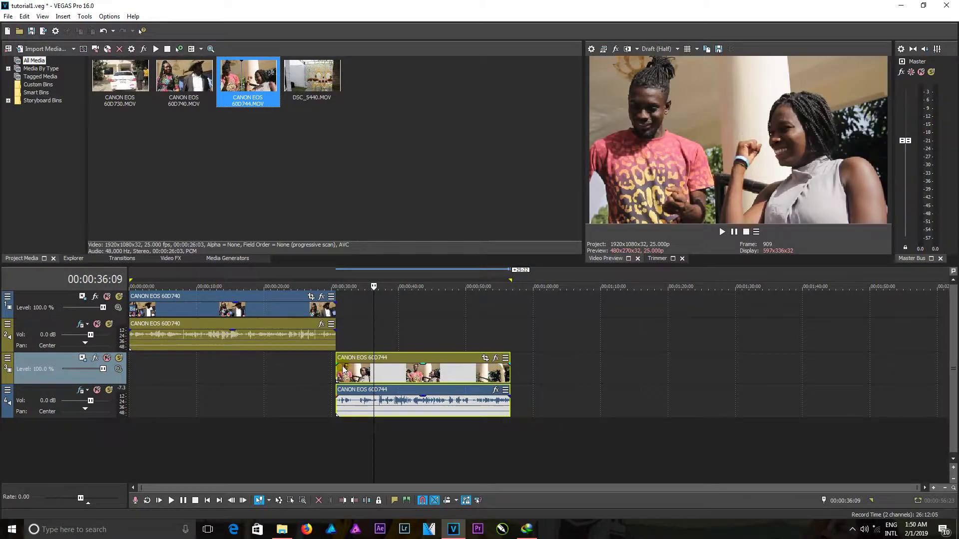
{"action": "left_click", "coordinate": [322, 373]}
{"action": "left_click", "coordinate": [336, 374]}
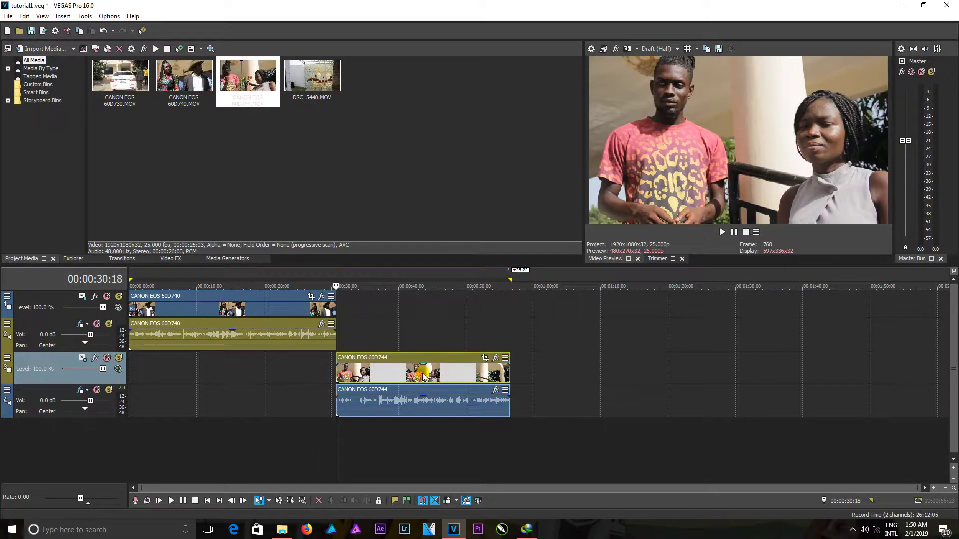
{"action": "left_click", "coordinate": [400, 373]}
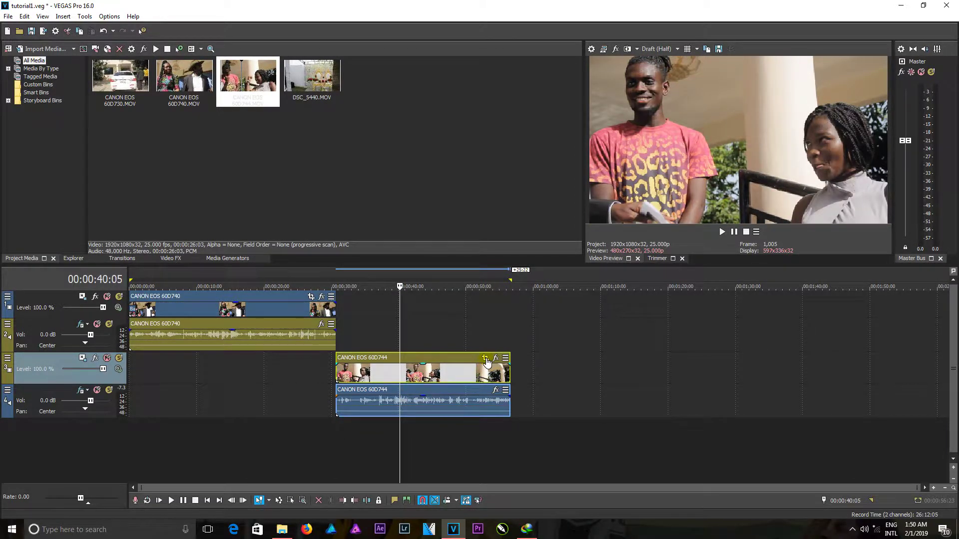
Step: Slide the 60D744 event left under 60D740 and check the overlap around 17 seconds
{"action": "left_click_drag", "start_coordinate": [376, 375], "coordinate": [192, 374]}
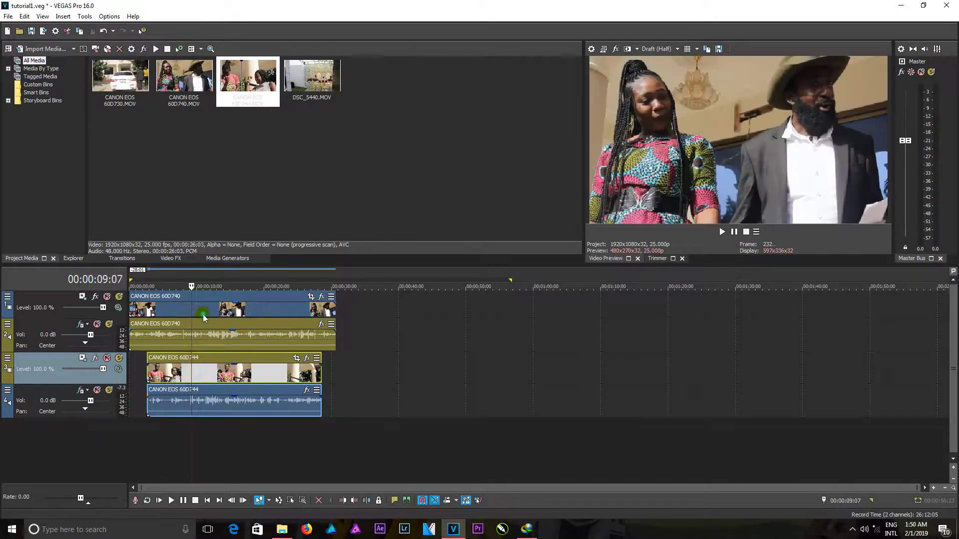
{"action": "left_click", "coordinate": [203, 314]}
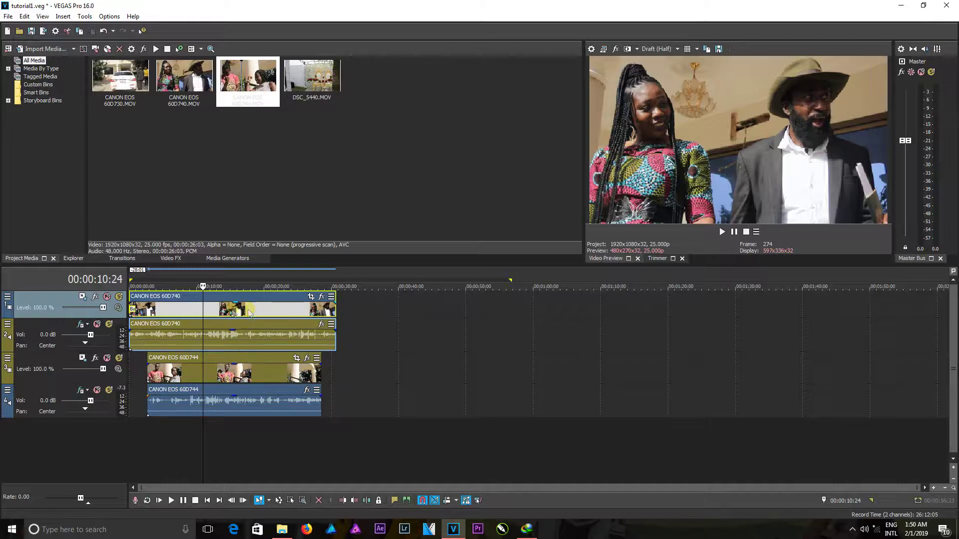
{"action": "left_click", "coordinate": [242, 375]}
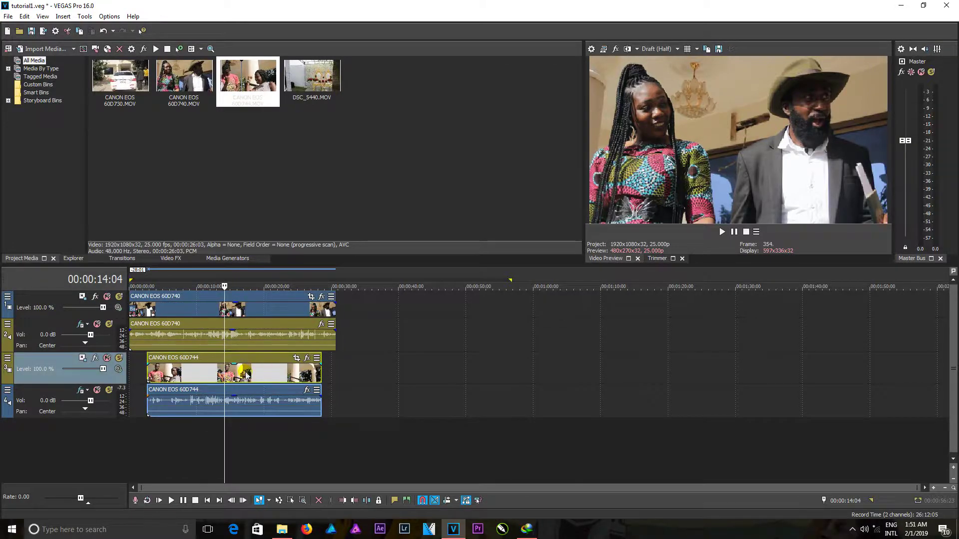
{"action": "left_click", "coordinate": [259, 372]}
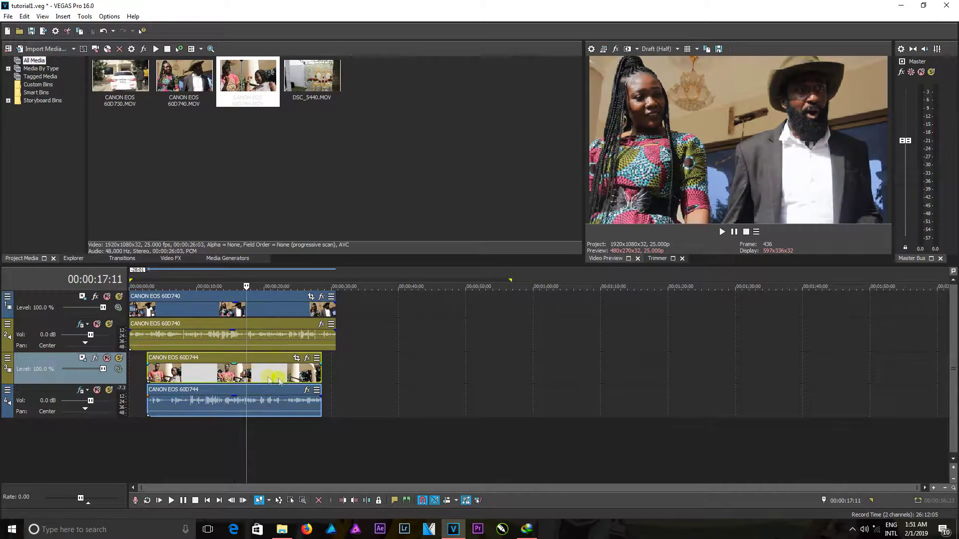
{"action": "left_click", "coordinate": [284, 380]}
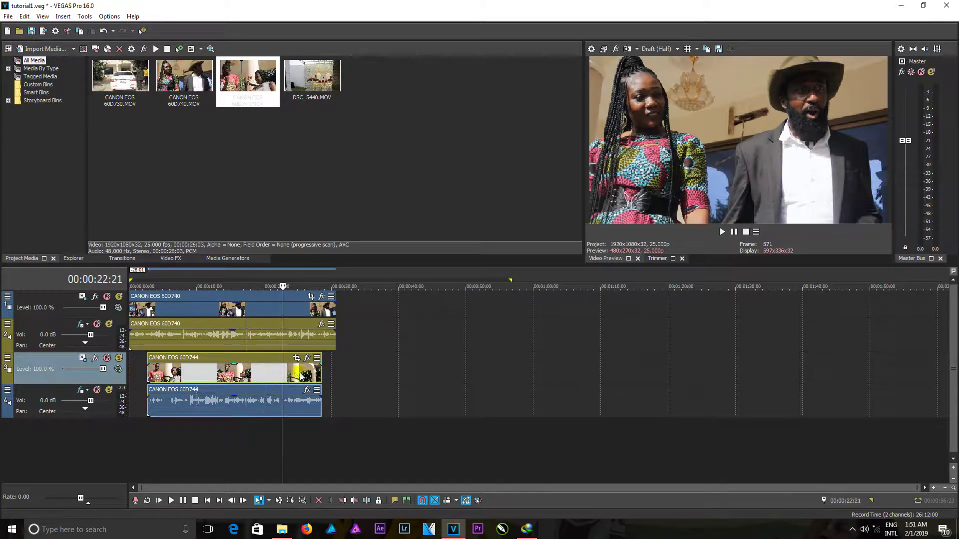
{"action": "left_click", "coordinate": [258, 379]}
{"action": "left_click", "coordinate": [244, 380]}
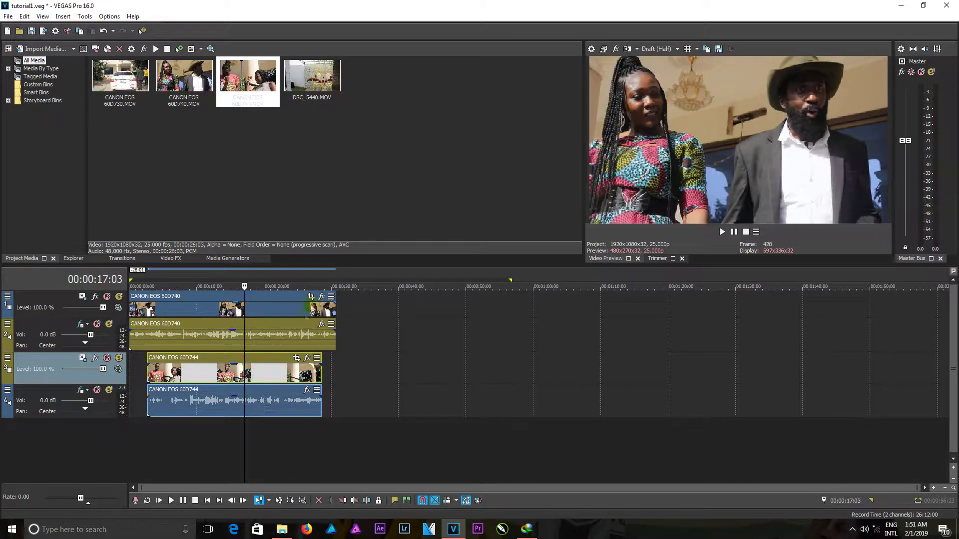
Step: Shrink the 60D740 picture to 3,576.5 × 2,334.4, centred 960, 1,172.3, in the upper preview
{"action": "left_click", "coordinate": [311, 298]}
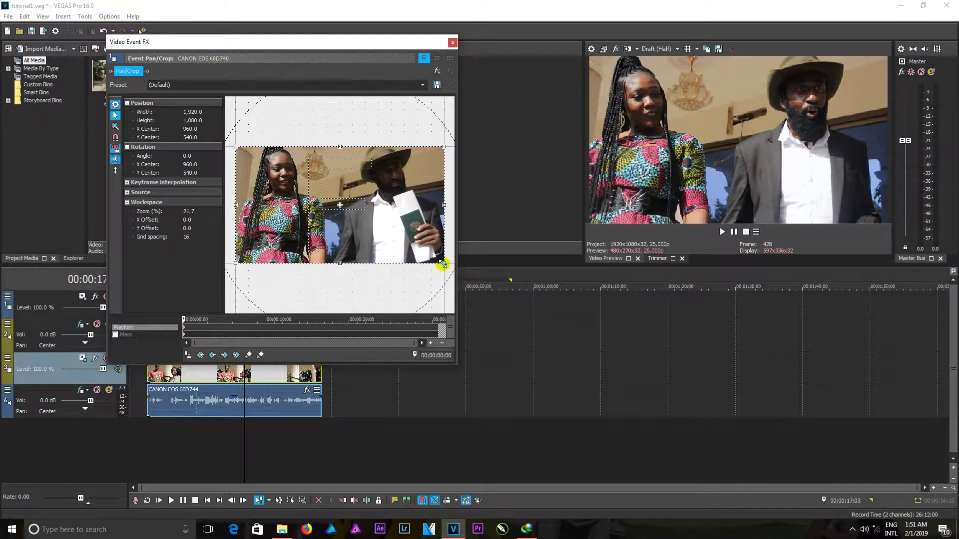
{"action": "left_click_drag", "start_coordinate": [443, 265], "coordinate": [524, 330]}
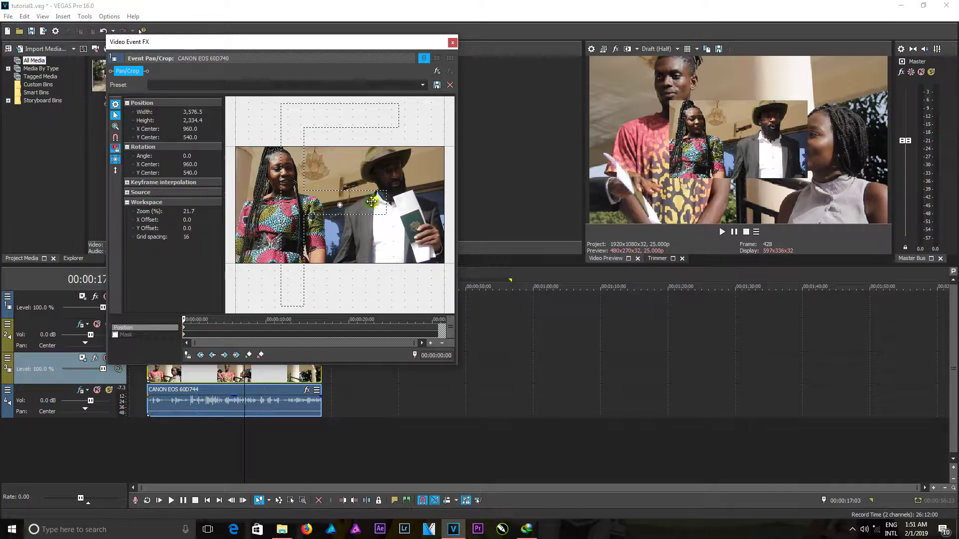
{"action": "left_click_drag", "start_coordinate": [354, 197], "coordinate": [354, 193]}
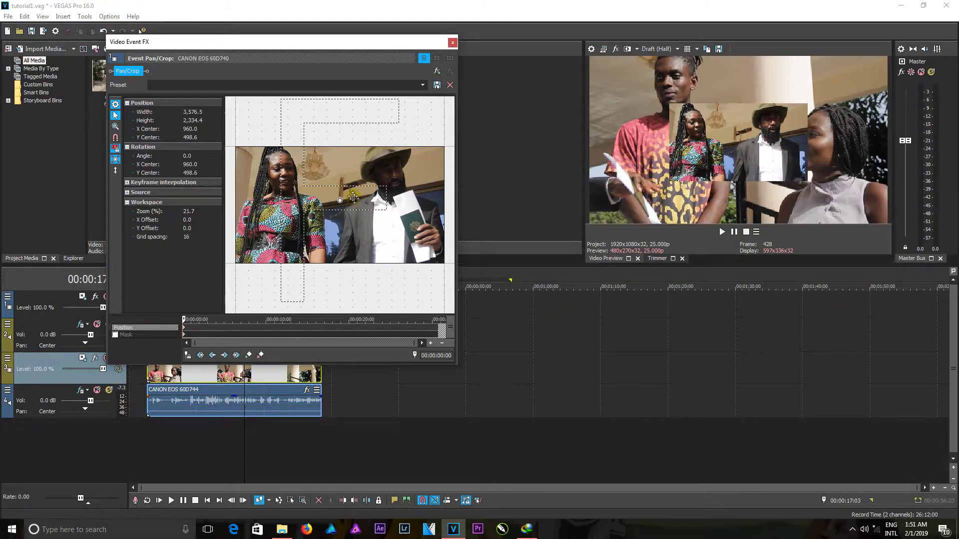
{"action": "scroll", "coordinate": [355, 200], "scroll_direction": "down", "scroll_amount": 5}
{"action": "scroll", "coordinate": [354, 200], "scroll_direction": "down", "scroll_amount": 1}
{"action": "left_click_drag", "start_coordinate": [328, 205], "coordinate": [328, 226]}
{"action": "left_click", "coordinate": [452, 42]}
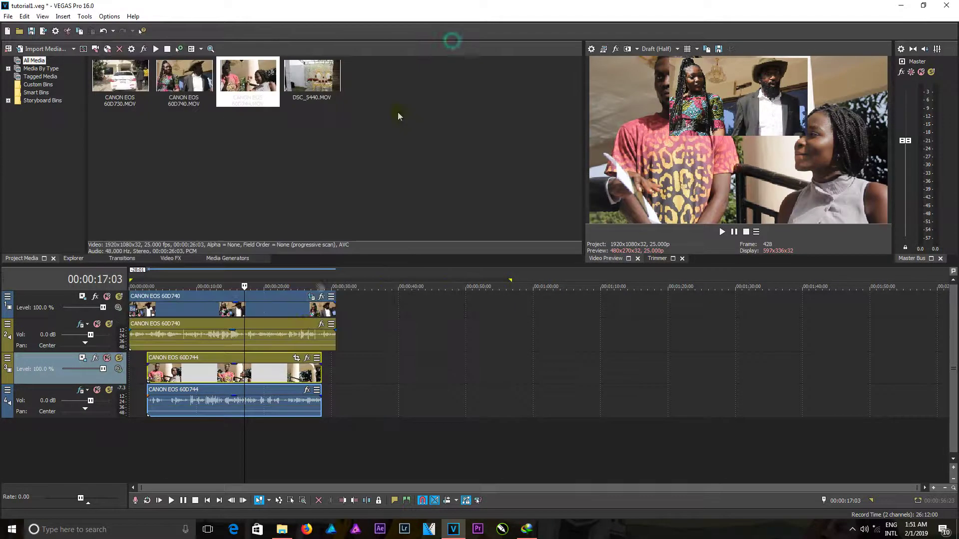
Step: In Pan/Crop, scale the 60D744 clip to 4,025.5 × 2,264.4 at Y 23.5 so it fills the lower half of the preview
{"action": "left_click", "coordinate": [268, 375]}
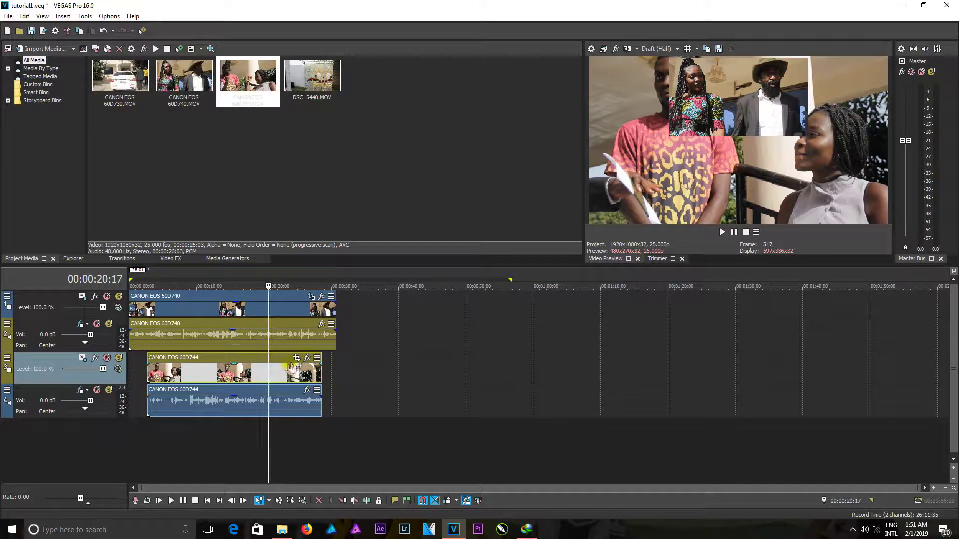
{"action": "left_click", "coordinate": [296, 358]}
{"action": "scroll", "coordinate": [303, 218], "scroll_direction": "down", "scroll_amount": 3}
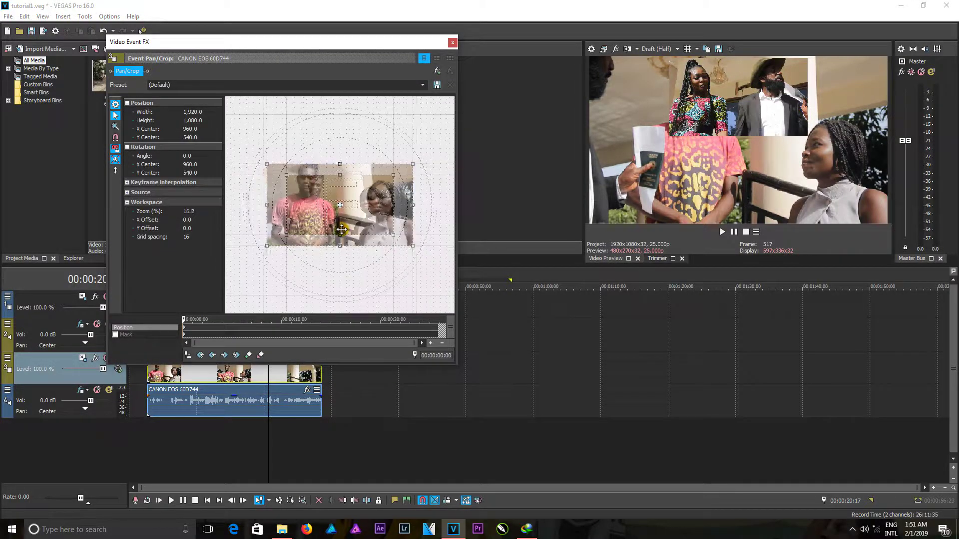
{"action": "left_click_drag", "start_coordinate": [389, 234], "coordinate": [439, 280]}
{"action": "left_click_drag", "start_coordinate": [390, 228], "coordinate": [394, 199]}
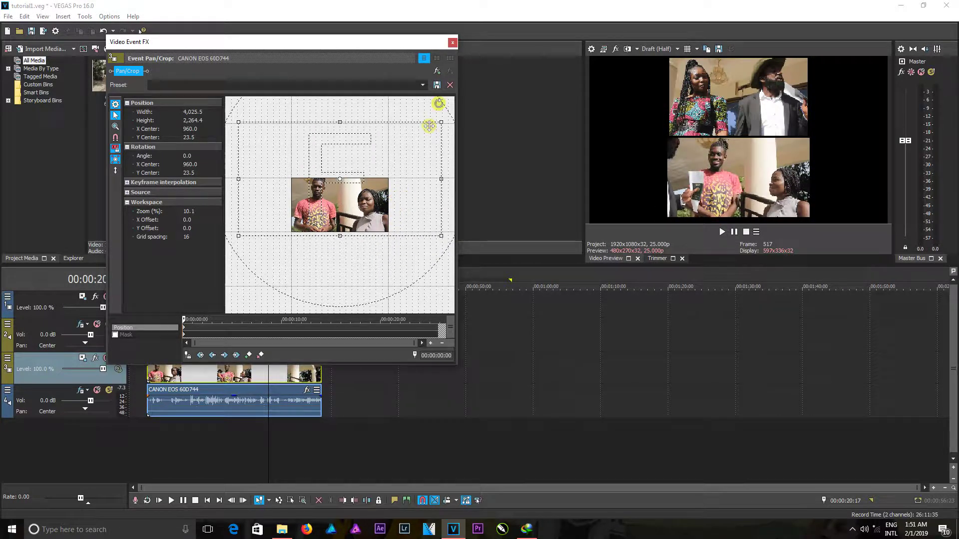
{"action": "left_click", "coordinate": [452, 43]}
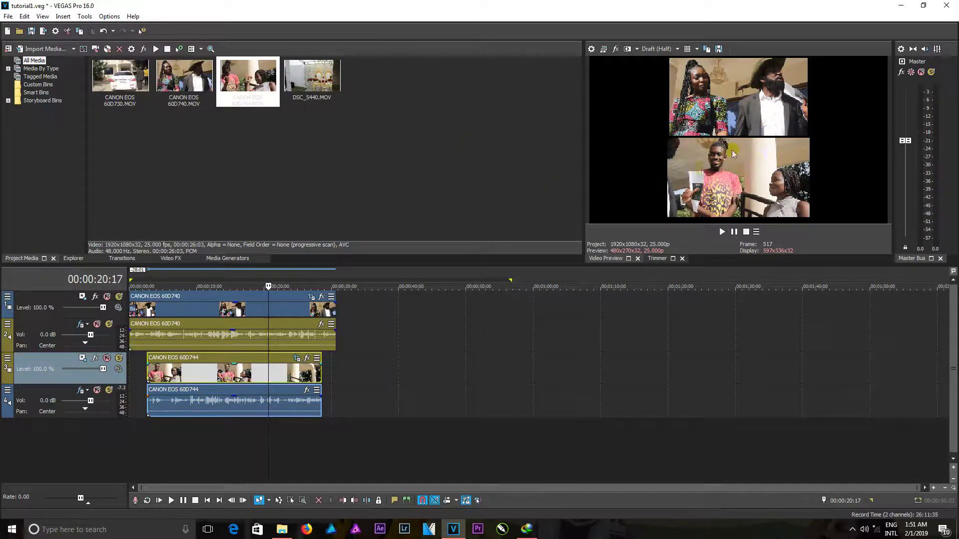